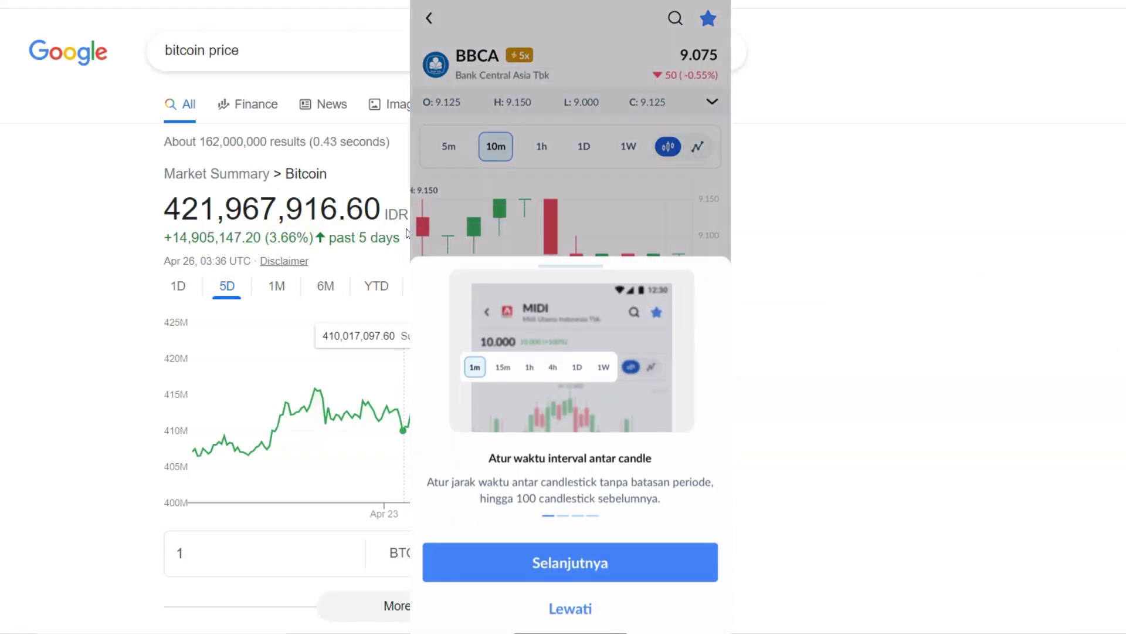
{"action": "left_click", "coordinate": [404, 213]}
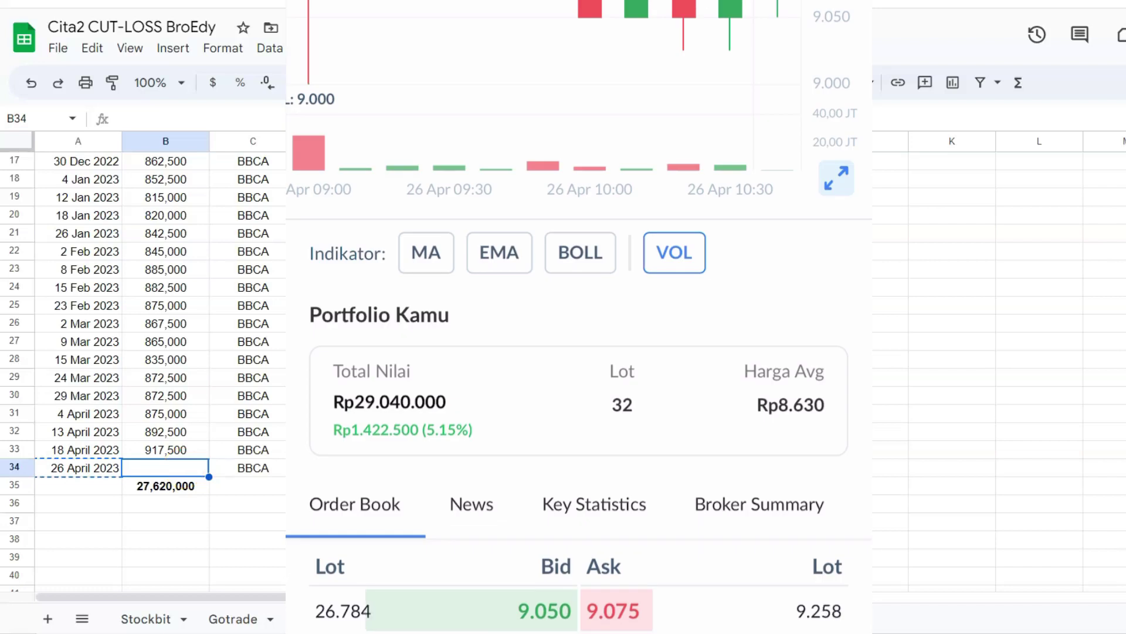
- Fill the 26 April 2023 row's result with "cuan 1.4jt" in H34, based on a copy of H33, and 5.15% in I34
{"action": "left_click", "coordinate": [690, 468]}
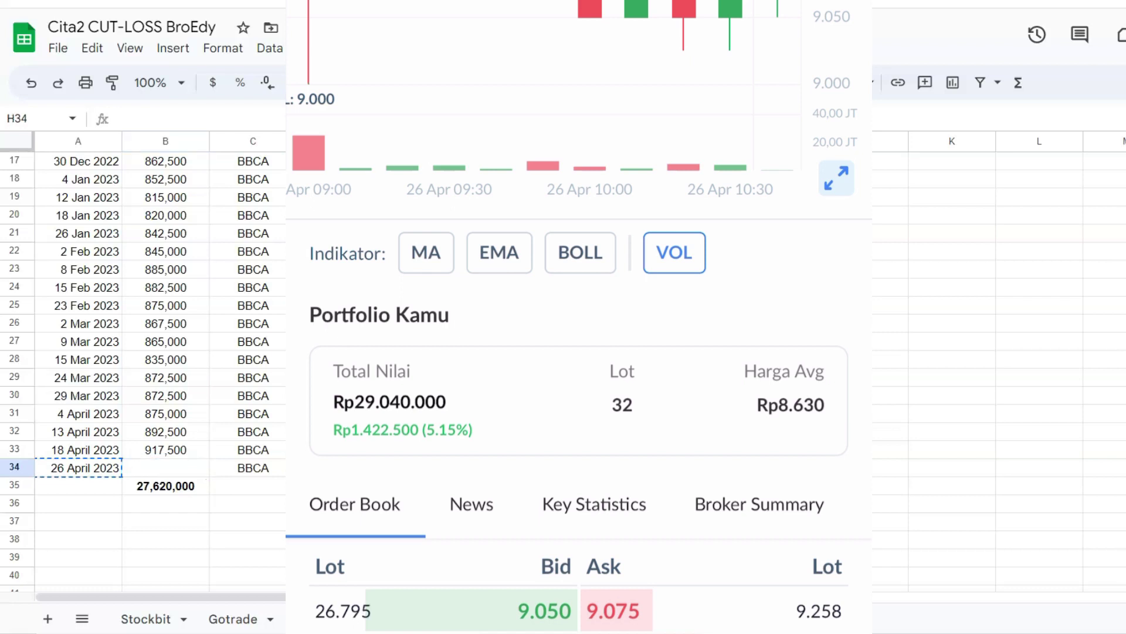
{"action": "left_click", "coordinate": [698, 449]}
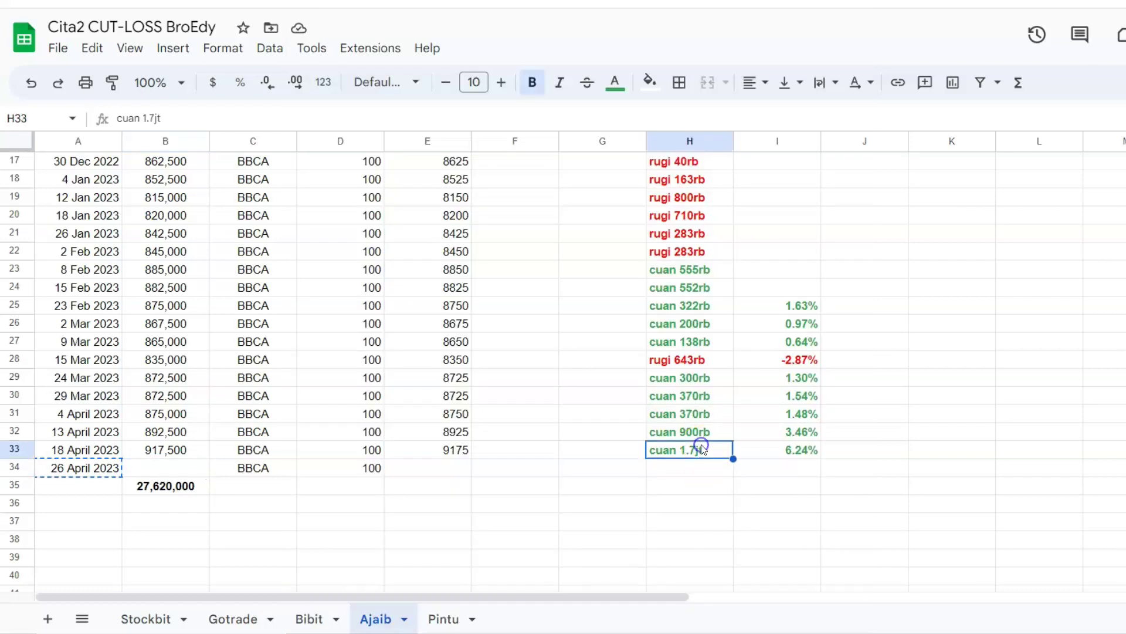
{"action": "key", "text": "ctrl+c"}
{"action": "left_click", "coordinate": [726, 465]}
{"action": "key", "text": "ctrl+v"}
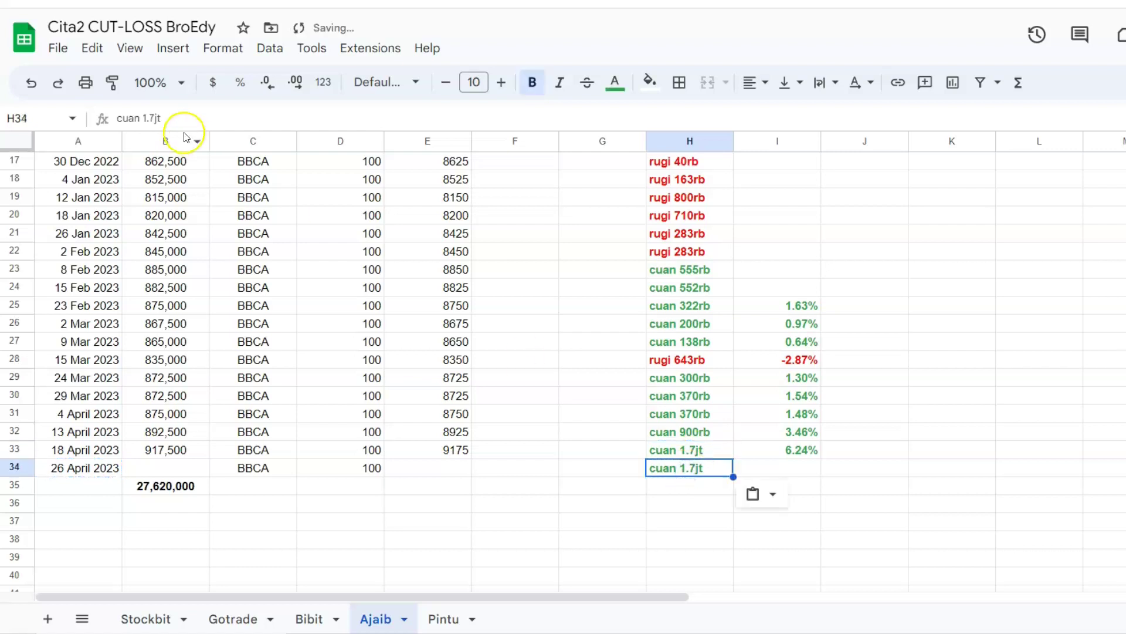
{"action": "left_click", "coordinate": [144, 121]}
{"action": "left_click_drag", "start_coordinate": [148, 119], "coordinate": [153, 119]}
{"action": "type", "text": "4"}
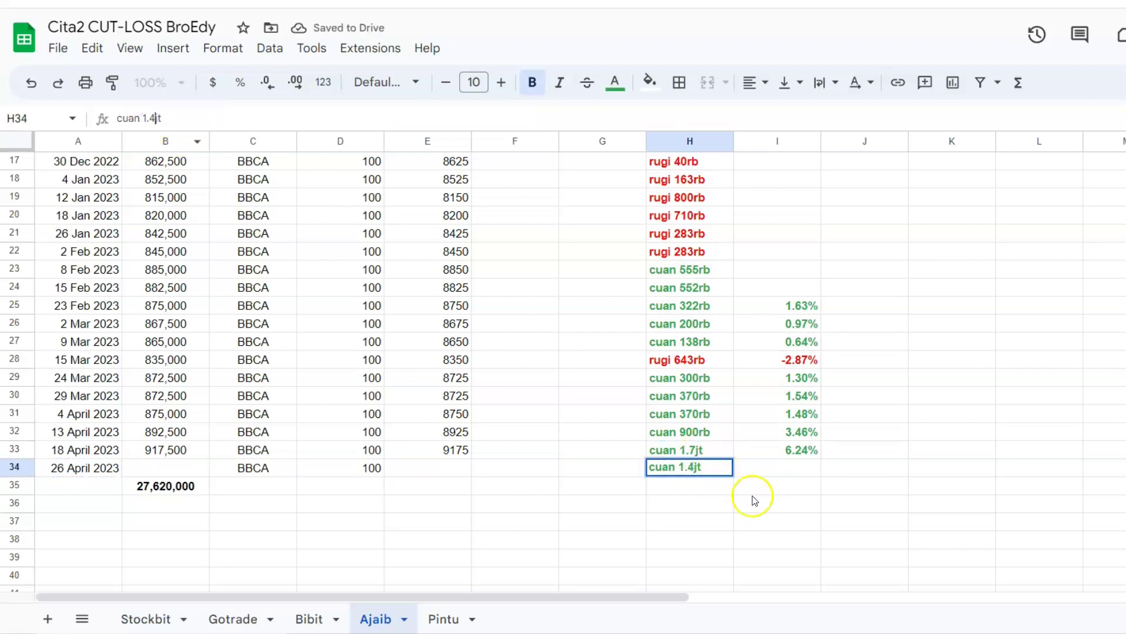
{"action": "left_click", "coordinate": [744, 491]}
{"action": "left_click", "coordinate": [801, 469]}
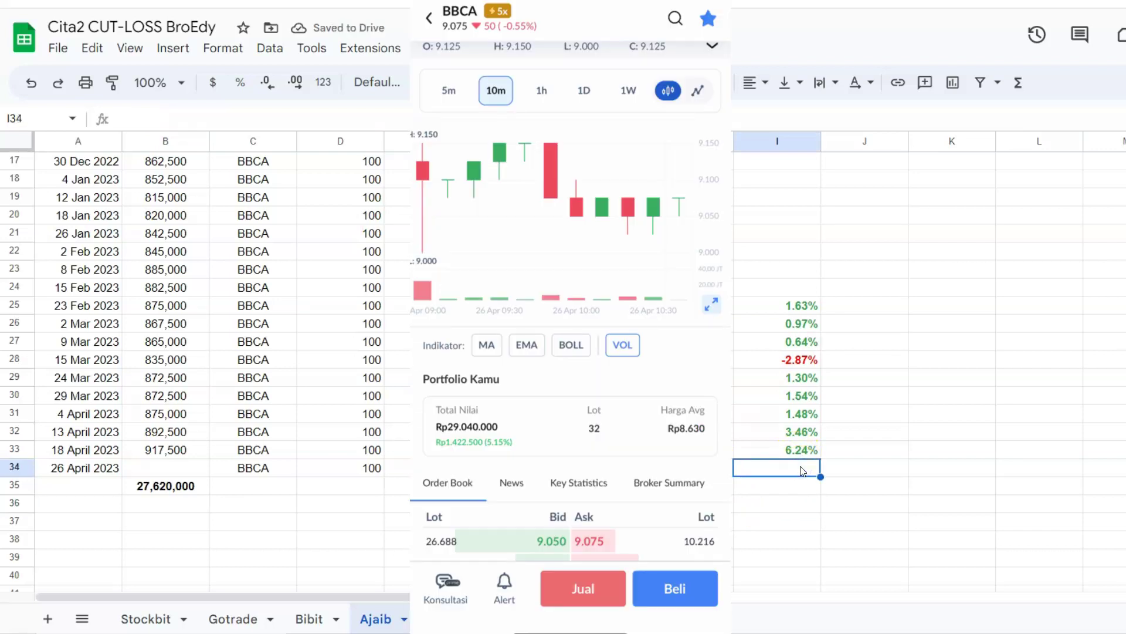
{"action": "key", "text": "ctrl+v"}
- Record the 26 April 2023 BBCA purchase with the amount 907,500 in B34 and the share price 9075 in E34
{"action": "left_click", "coordinate": [179, 468]}
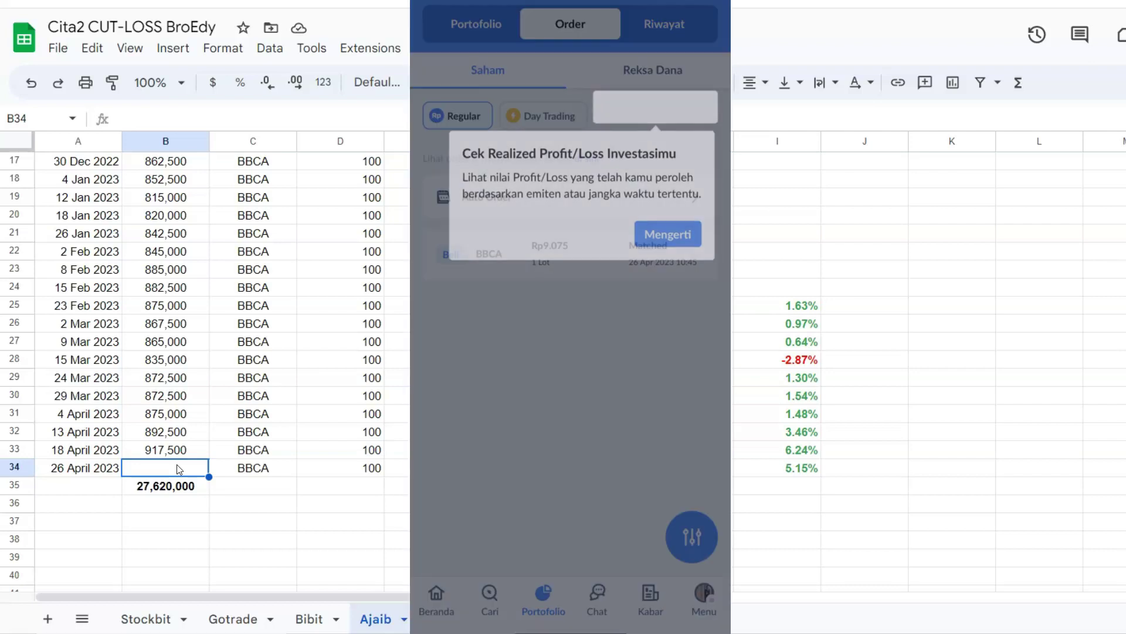
{"action": "left_click", "coordinate": [185, 473]}
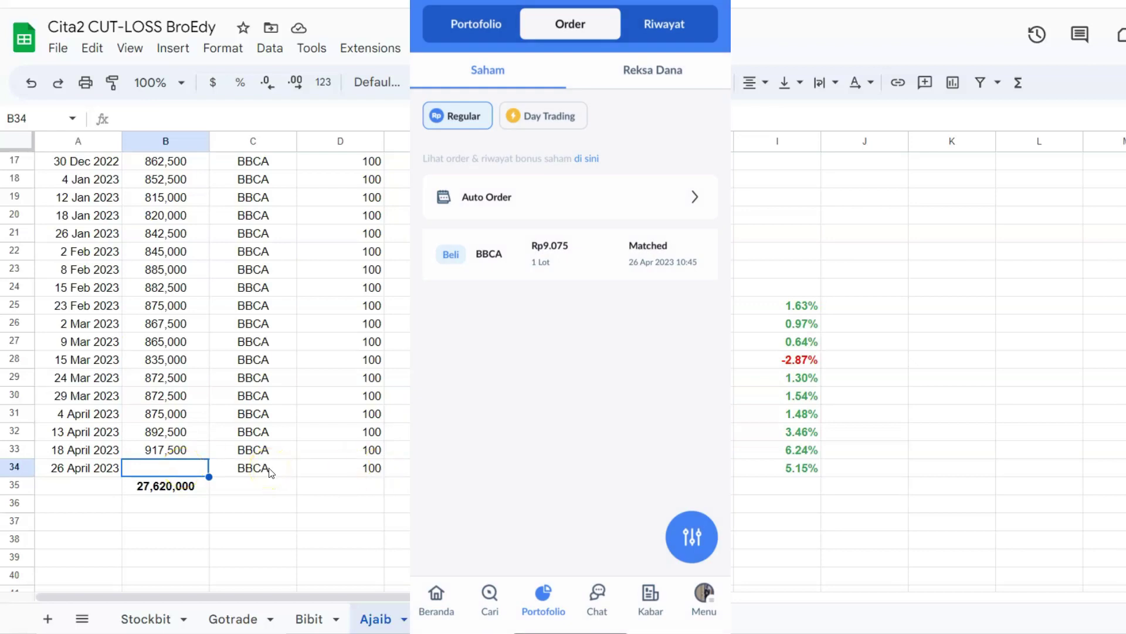
{"action": "type", "text": "907,500"}
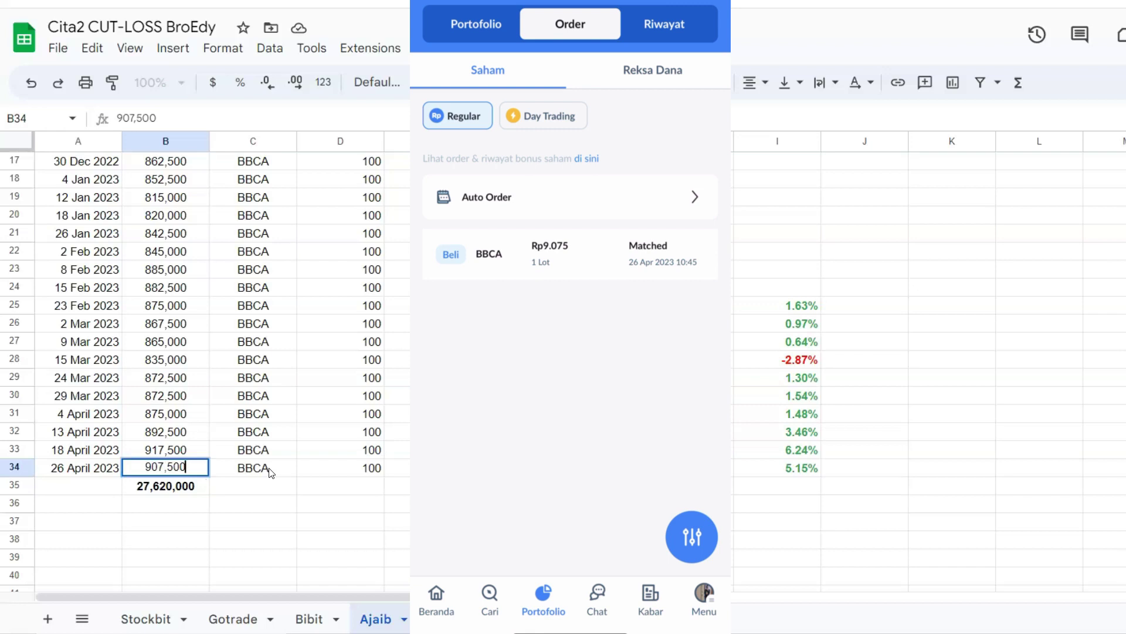
{"action": "left_click", "coordinate": [452, 467]}
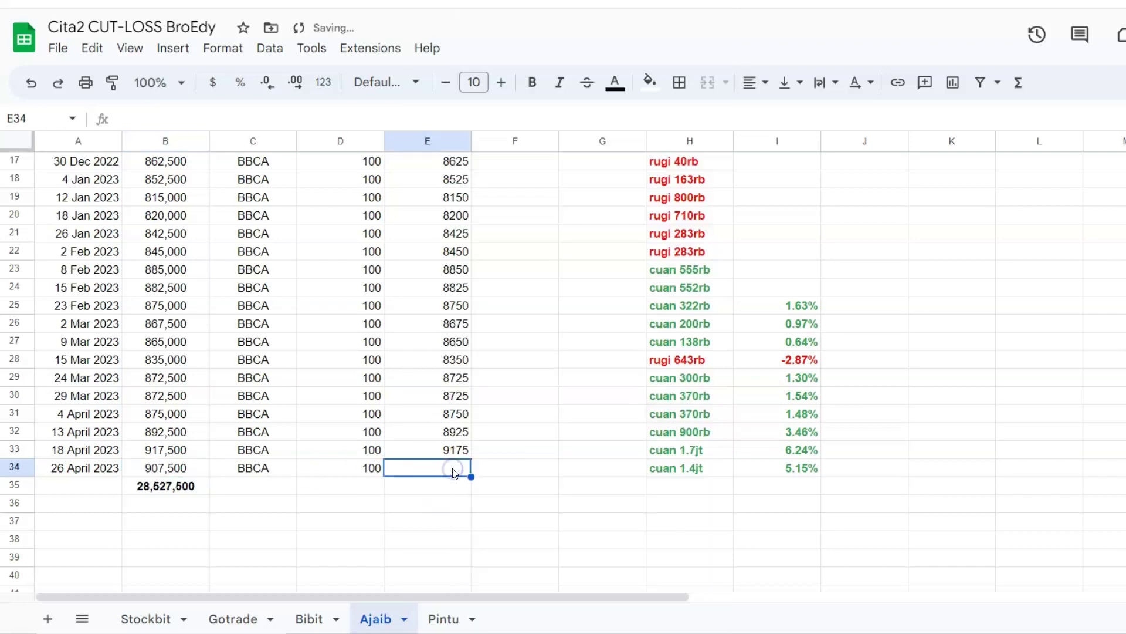
{"action": "type", "text": "9075"}
{"action": "left_click", "coordinate": [501, 501]}
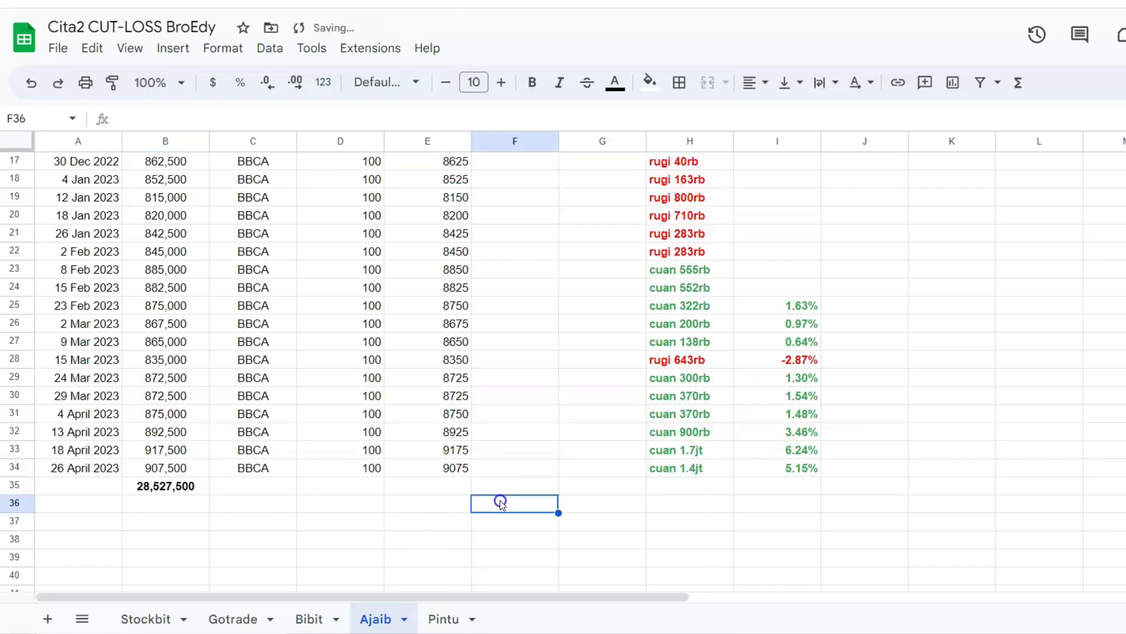
{"action": "left_click", "coordinate": [76, 474]}
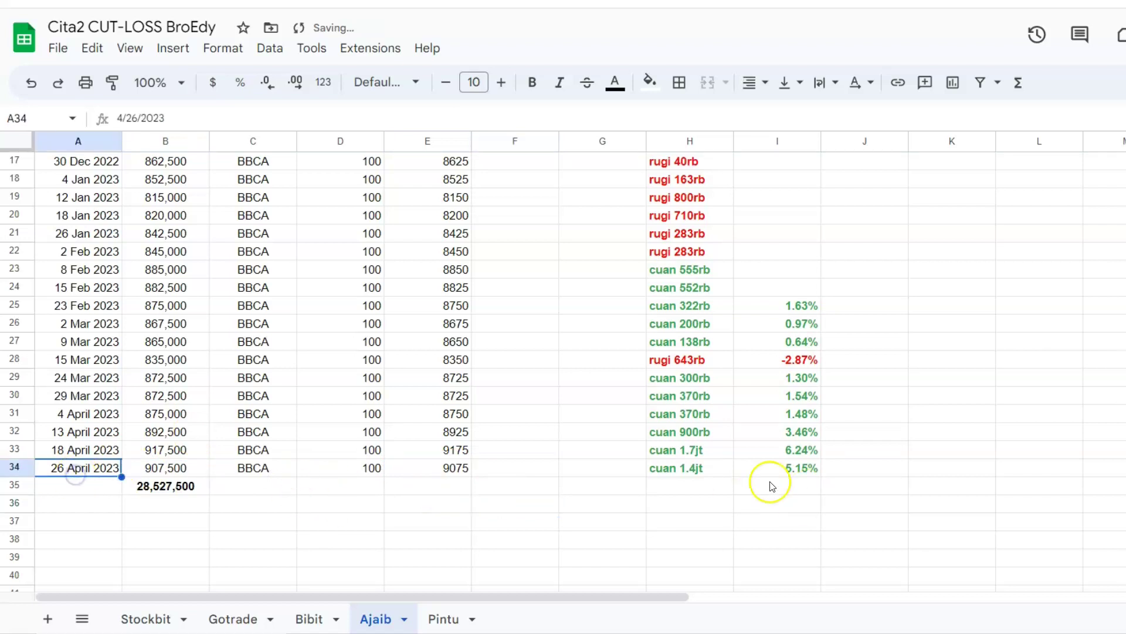
{"action": "left_click", "coordinate": [769, 475]}
{"action": "left_click", "coordinate": [692, 476]}
{"action": "left_click", "coordinate": [71, 465]}
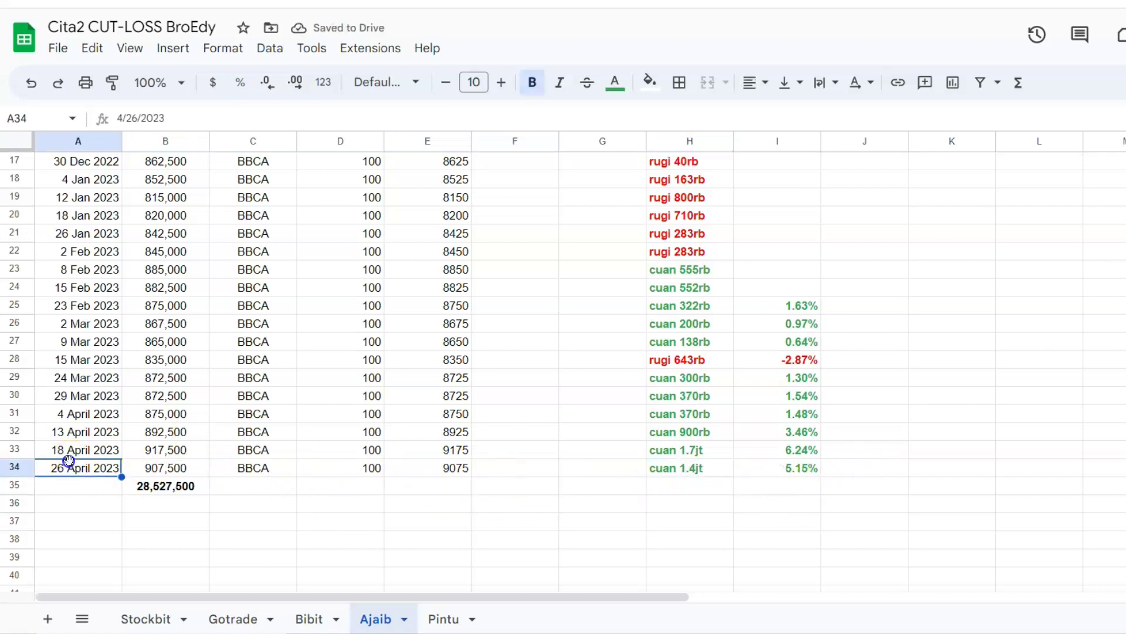
{"action": "left_click", "coordinate": [447, 465]}
{"action": "left_click", "coordinate": [723, 470]}
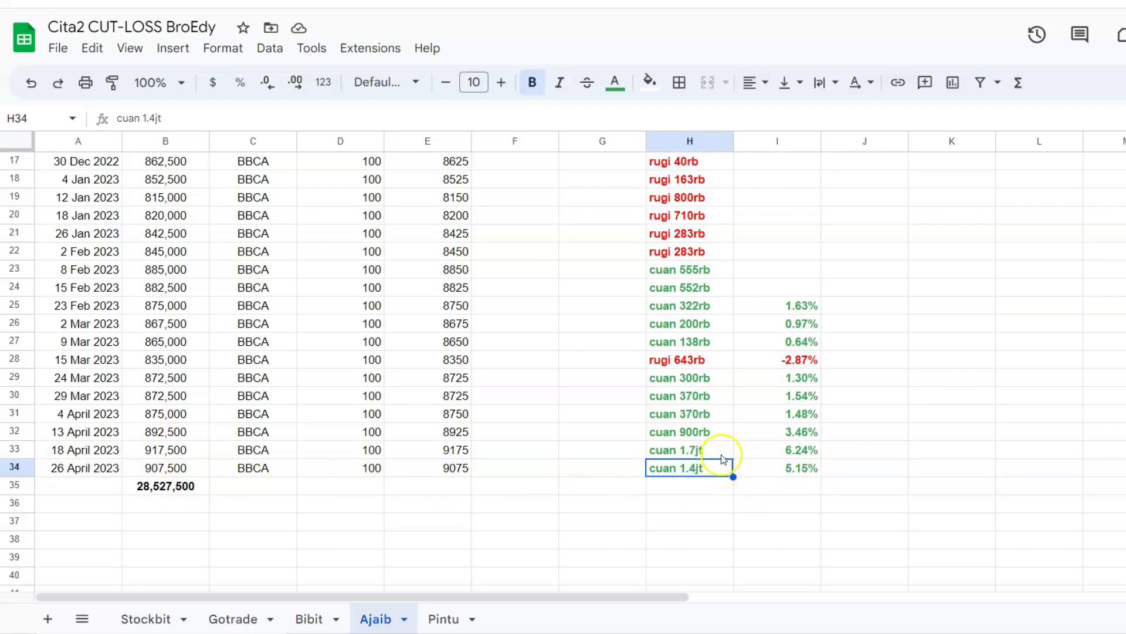
- Switch to the Pintu sheet and bring up the BTC total asset value on the Pintu app's Bitcoin page
{"action": "left_click", "coordinate": [448, 619]}
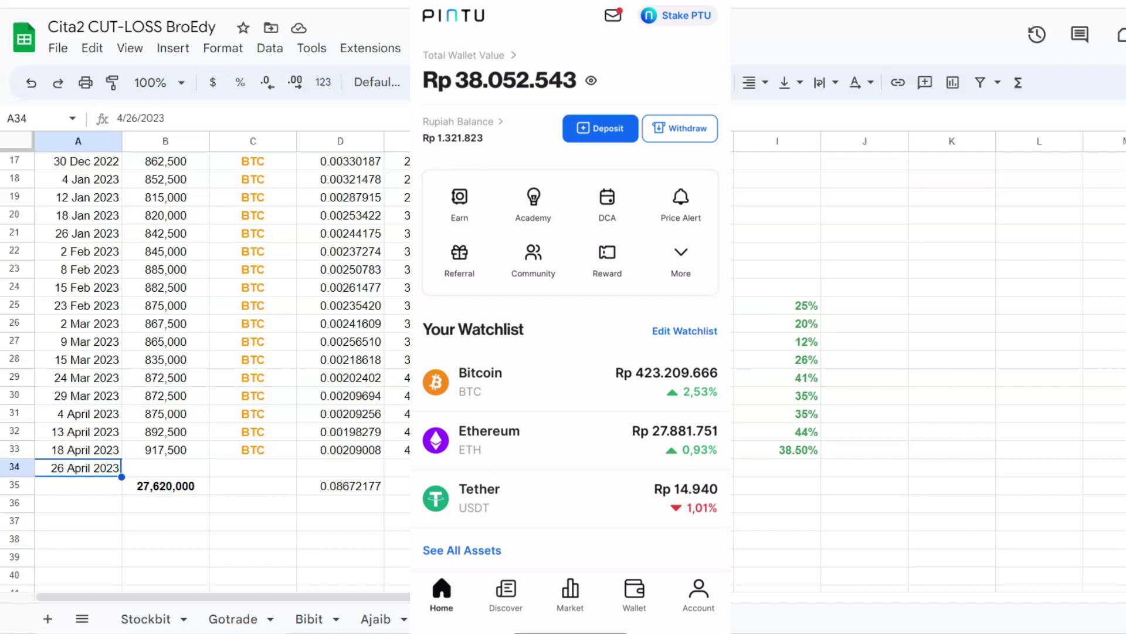
{"action": "left_click", "coordinate": [563, 382]}
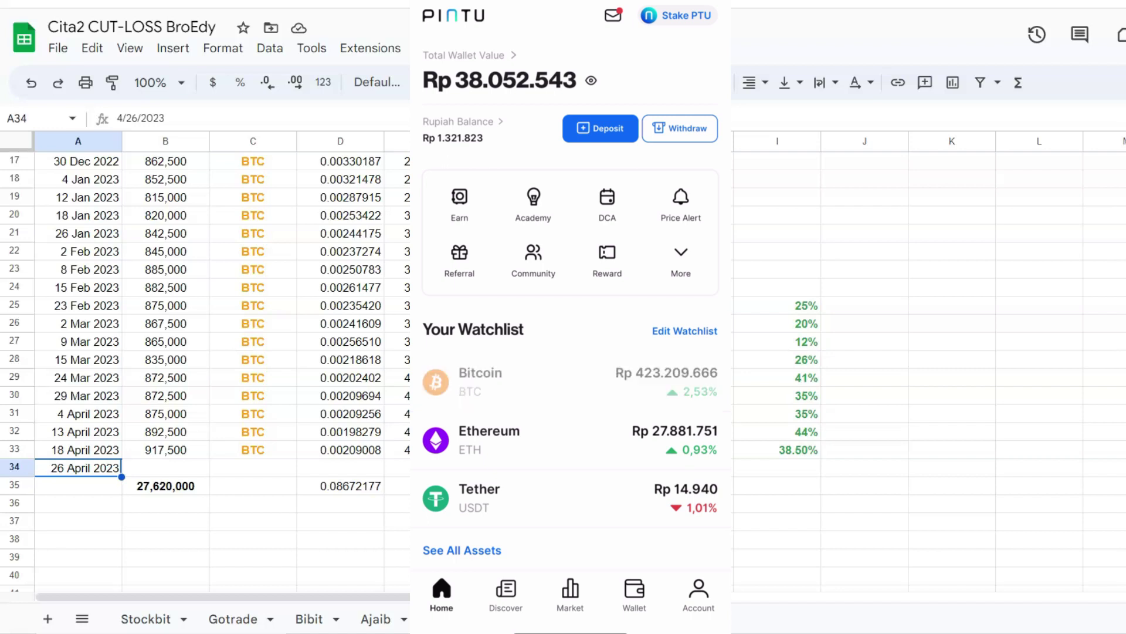
{"action": "scroll", "coordinate": [571, 305], "scroll_direction": "down", "scroll_amount": 5}
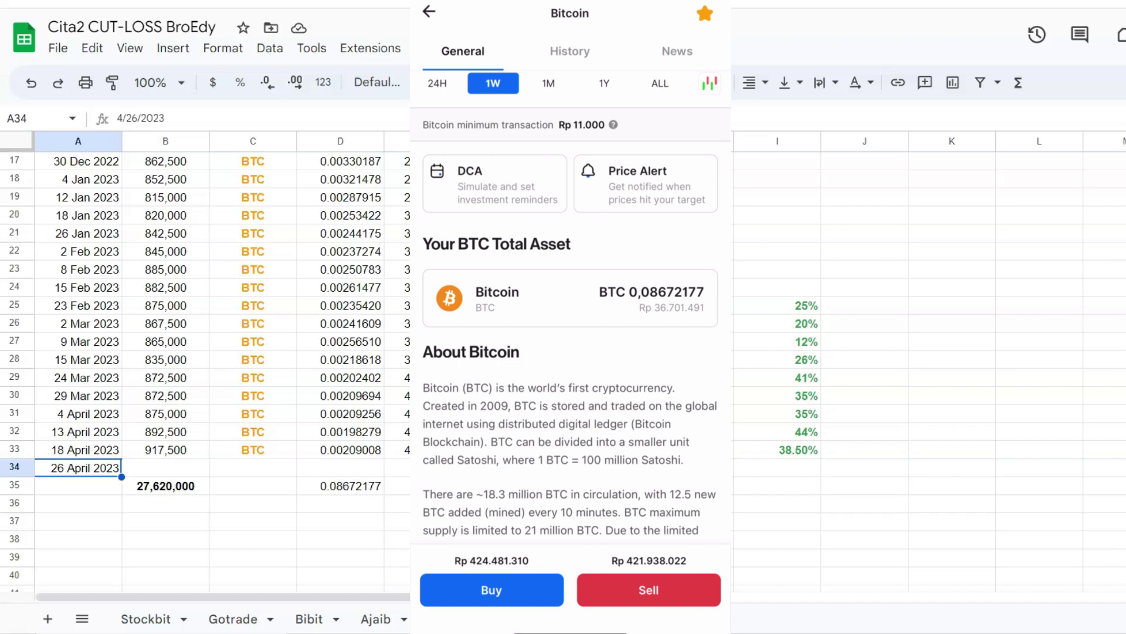
- Work out the Bitcoin profit in Calculator by subtracting the invested 27,620,000 from the asset value 36,700,000
{"action": "key", "text": "XF86Calculator"}
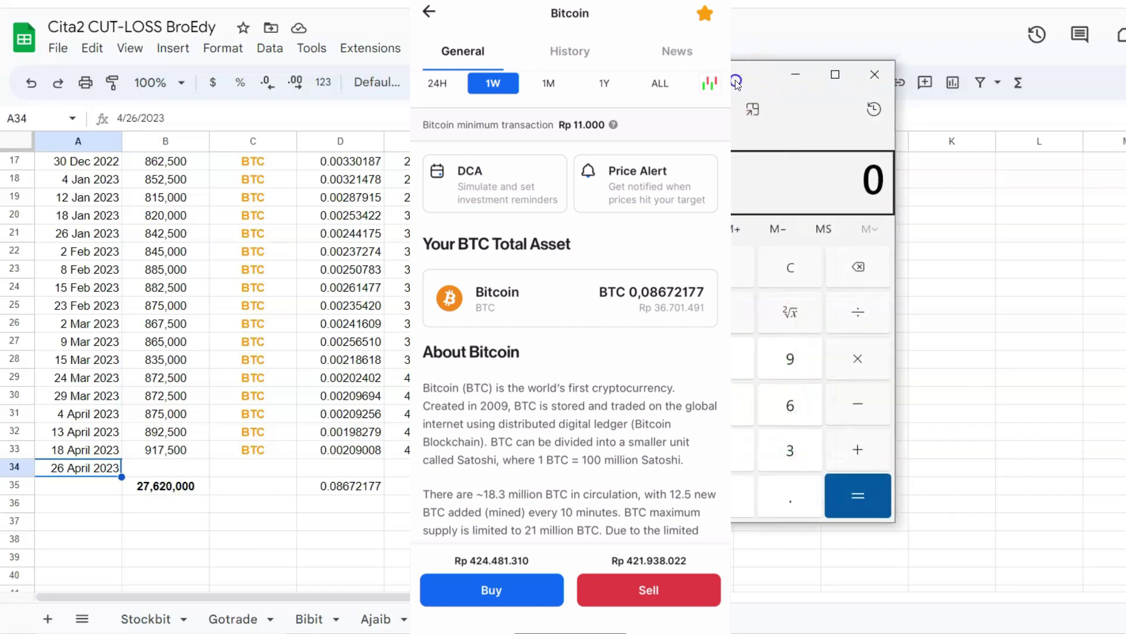
{"action": "left_click_drag", "start_coordinate": [742, 75], "coordinate": [875, 87]}
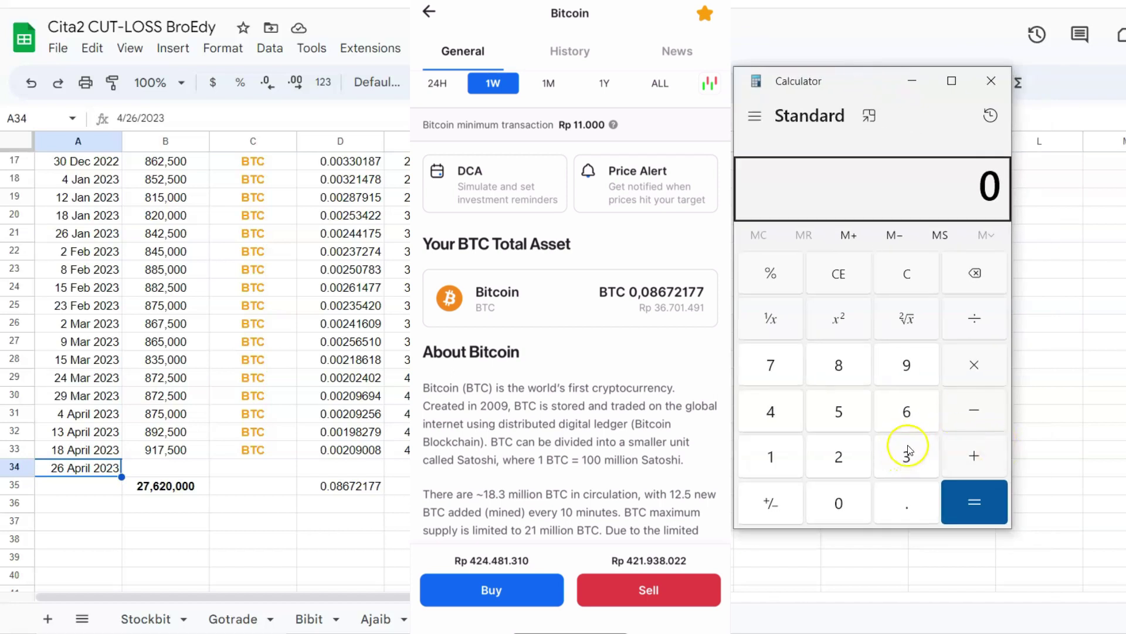
{"action": "left_click", "coordinate": [907, 453]}
{"action": "left_click", "coordinate": [908, 410]}
{"action": "left_click", "coordinate": [789, 375]}
{"action": "left_click", "coordinate": [842, 506]}
{"action": "left_click", "coordinate": [844, 509]}
{"action": "left_click", "coordinate": [843, 509]}
{"action": "left_click", "coordinate": [843, 509]}
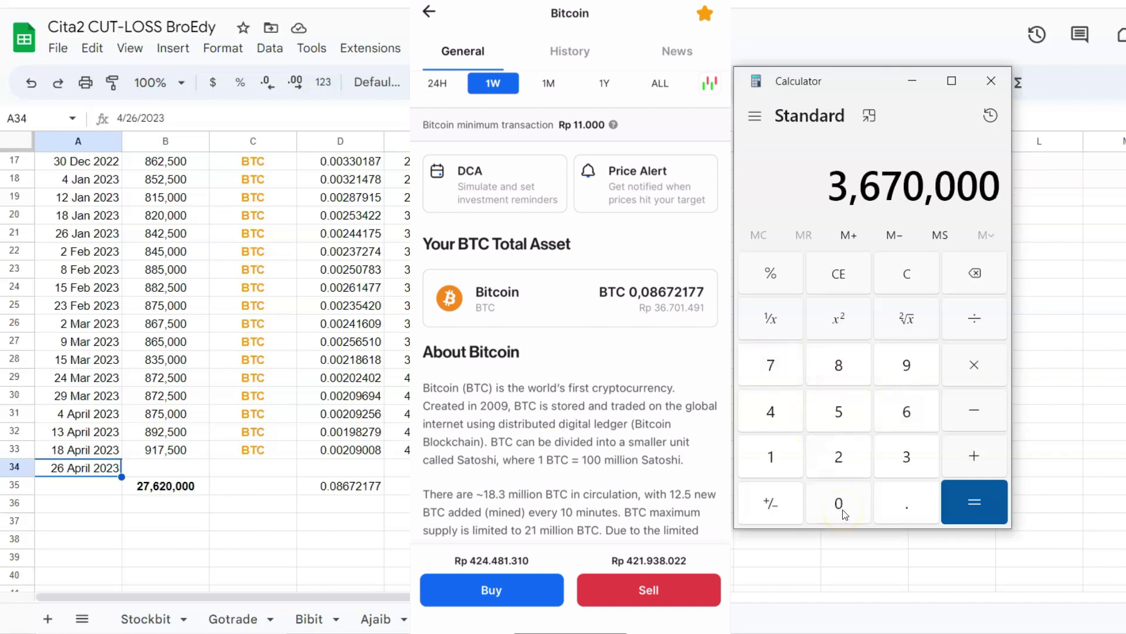
{"action": "left_click", "coordinate": [843, 509]}
{"action": "left_click", "coordinate": [974, 410]}
{"action": "left_click", "coordinate": [840, 453]}
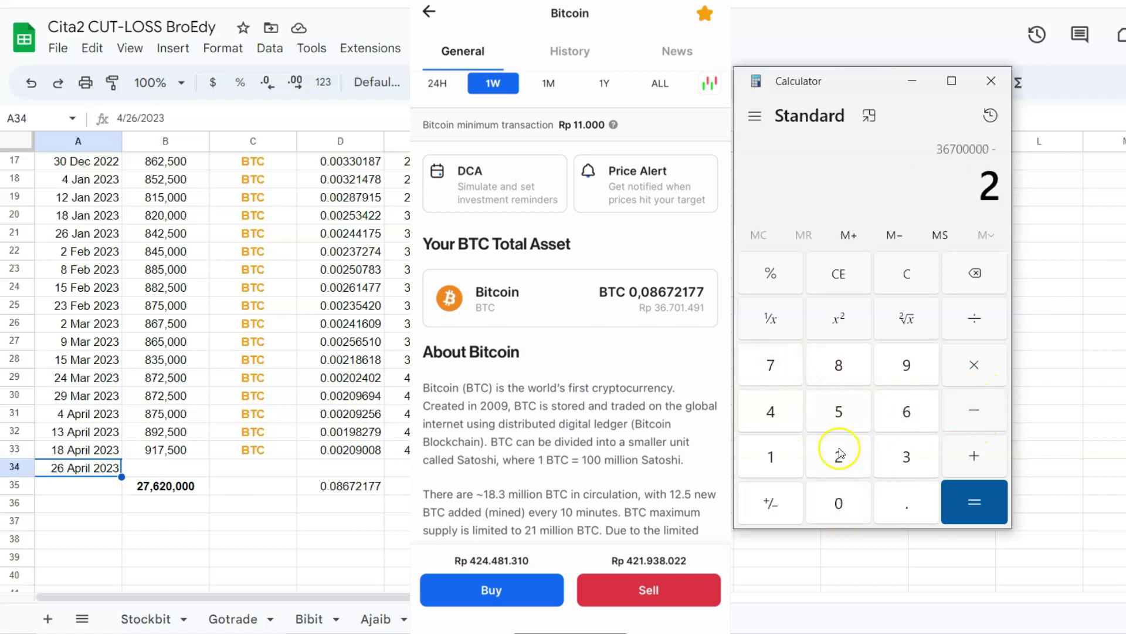
{"action": "left_click", "coordinate": [773, 365]}
{"action": "left_click", "coordinate": [879, 423]}
{"action": "left_click", "coordinate": [840, 457]}
{"action": "left_click", "coordinate": [837, 505]}
{"action": "left_click", "coordinate": [837, 504]}
{"action": "left_click", "coordinate": [838, 505]}
{"action": "left_click", "coordinate": [837, 504]}
{"action": "left_click", "coordinate": [973, 502]}
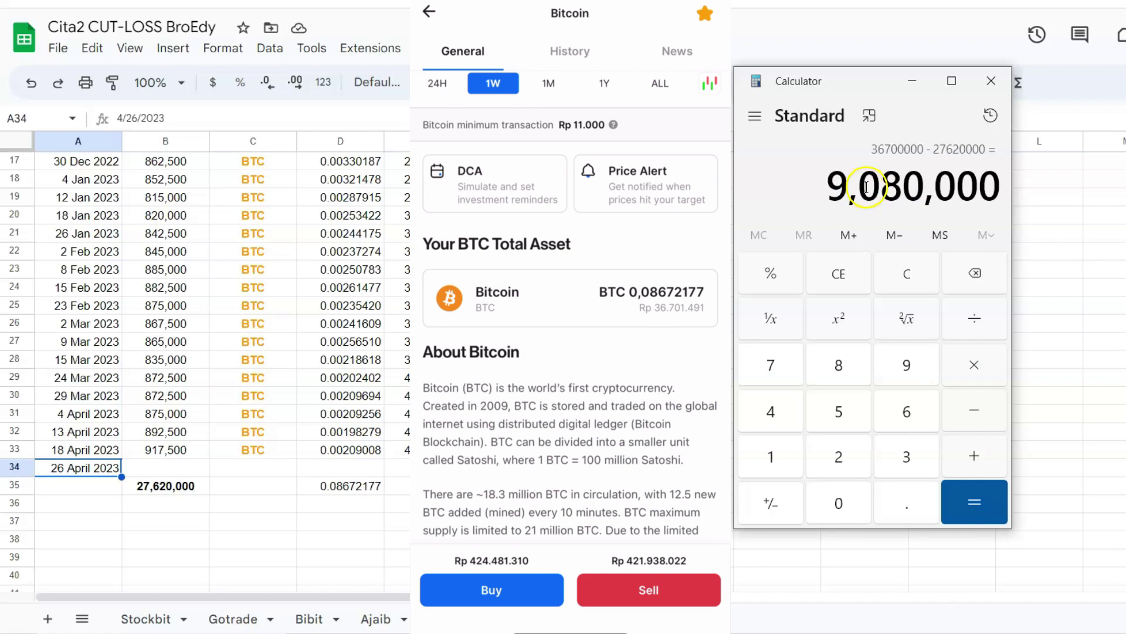
- Put Calculator away and enter the profit note "cuan 9,1jt" in H34 of the Pintu sheet
{"action": "left_click", "coordinate": [913, 80]}
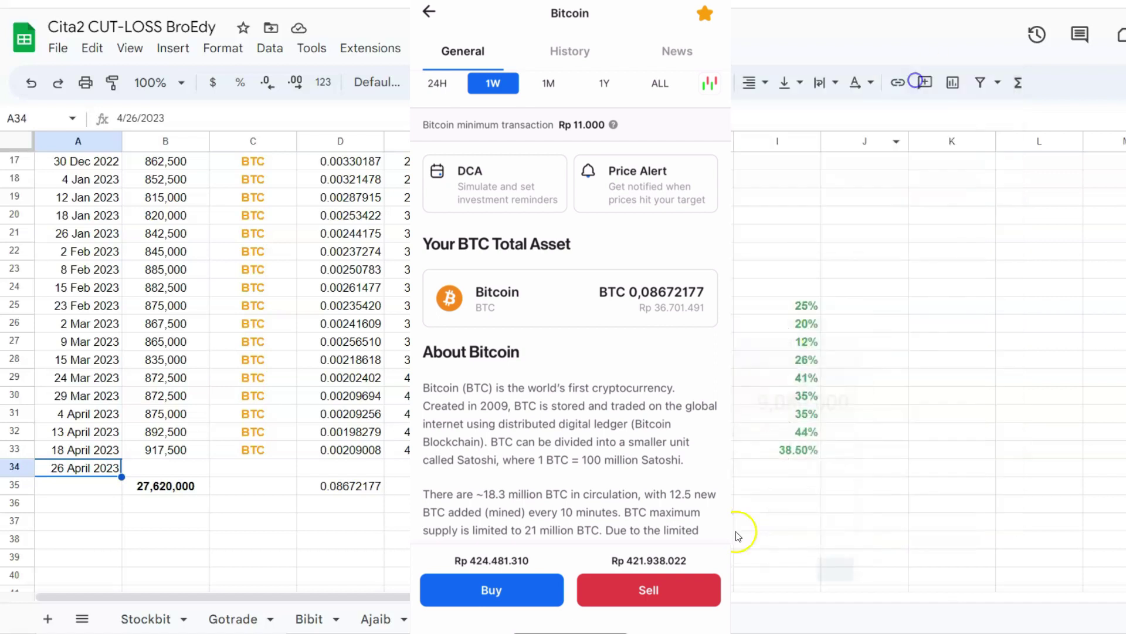
{"action": "left_click", "coordinate": [757, 504]}
{"action": "left_click", "coordinate": [765, 465]}
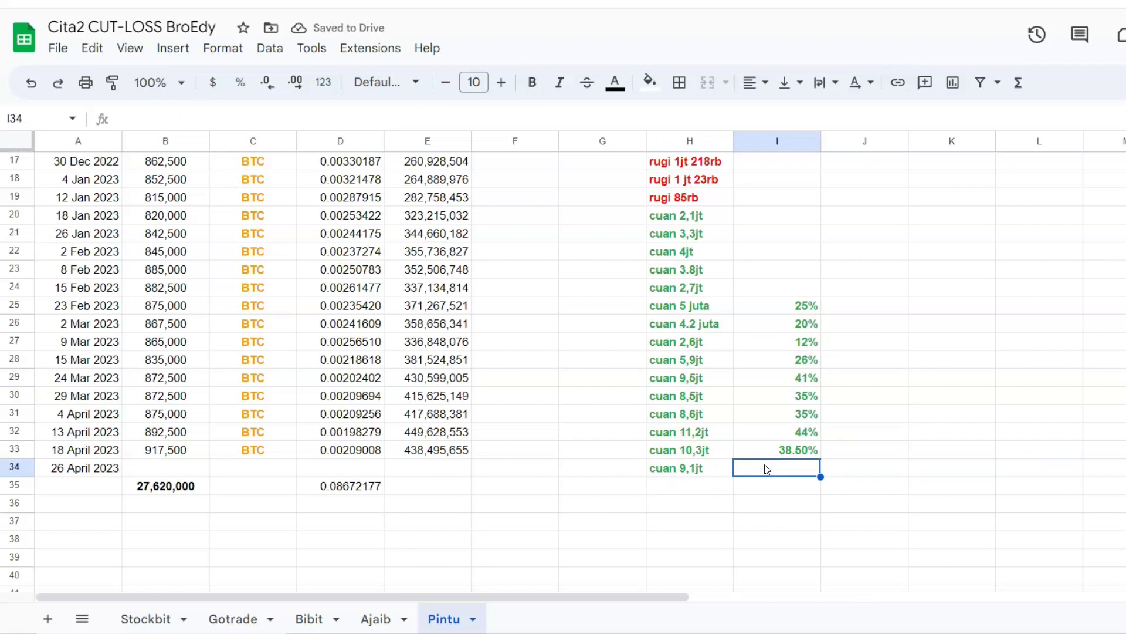
- Calculate the Bitcoin gain percentage in Calculator by dividing 9,080,000 by 27,620,000 and multiplying by 100
{"action": "left_click", "coordinate": [728, 617]}
{"action": "left_click", "coordinate": [839, 456]}
{"action": "left_click", "coordinate": [771, 364]}
{"action": "left_click", "coordinate": [907, 411]}
{"action": "left_click", "coordinate": [839, 456]}
{"action": "left_click", "coordinate": [839, 502]}
{"action": "double_click", "coordinate": [841, 504]}
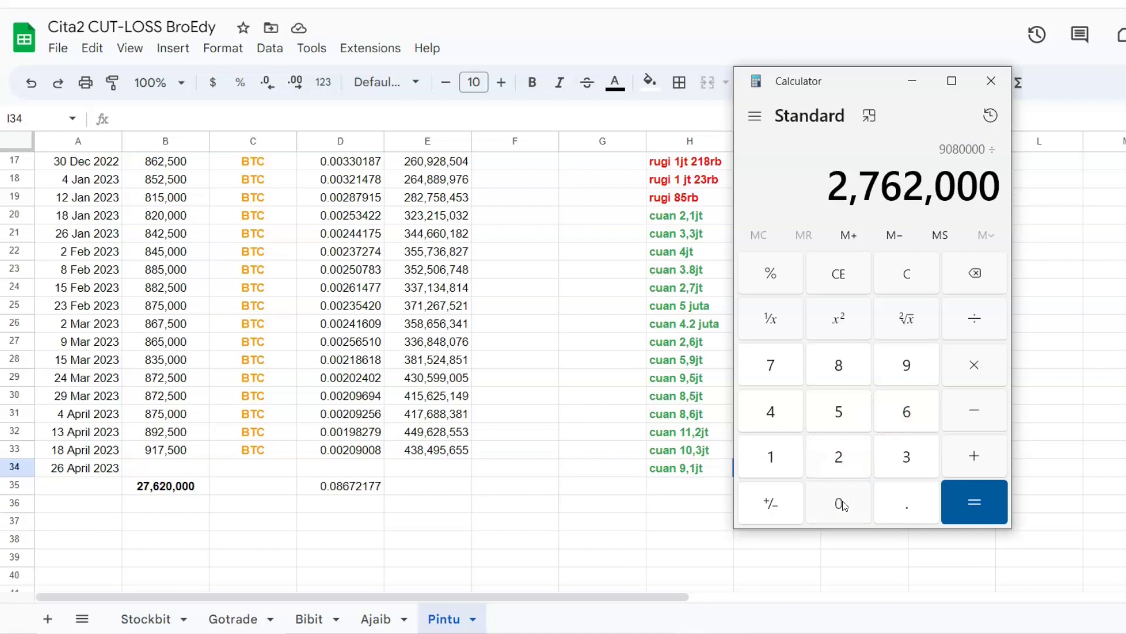
{"action": "left_click", "coordinate": [841, 503]}
{"action": "left_click", "coordinate": [975, 502]}
{"action": "left_click", "coordinate": [974, 365]}
{"action": "left_click", "coordinate": [770, 456]}
{"action": "double_click", "coordinate": [839, 503]}
{"action": "left_click", "coordinate": [974, 502]}
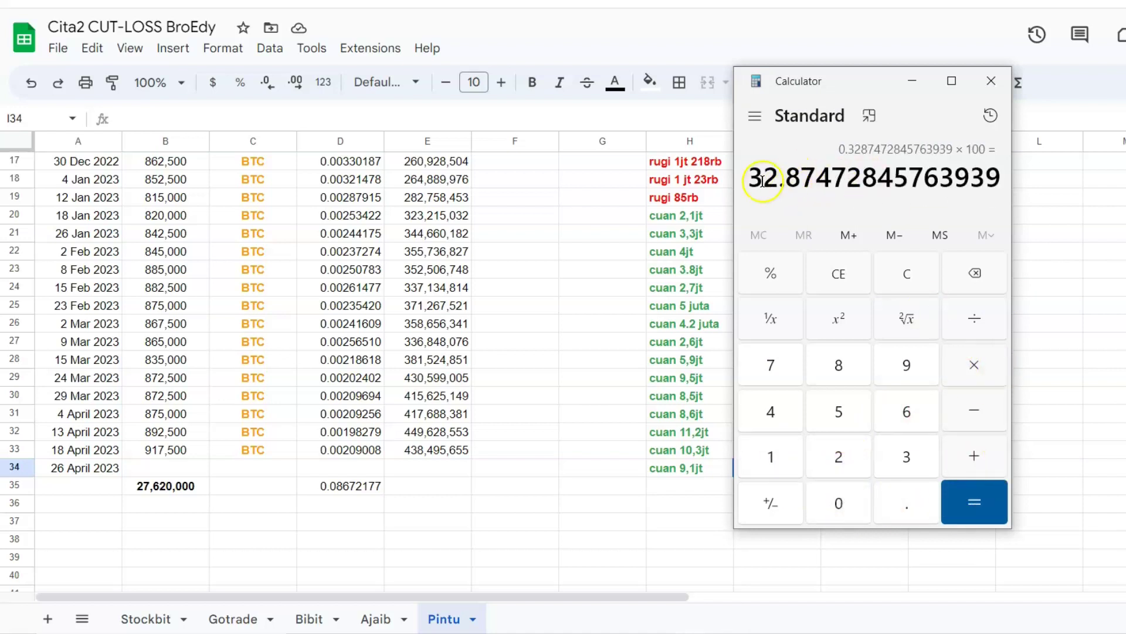
- Enter a gain of 33% in I34, reusing the bold green percentage format of the rows above
{"action": "left_click", "coordinate": [913, 81]}
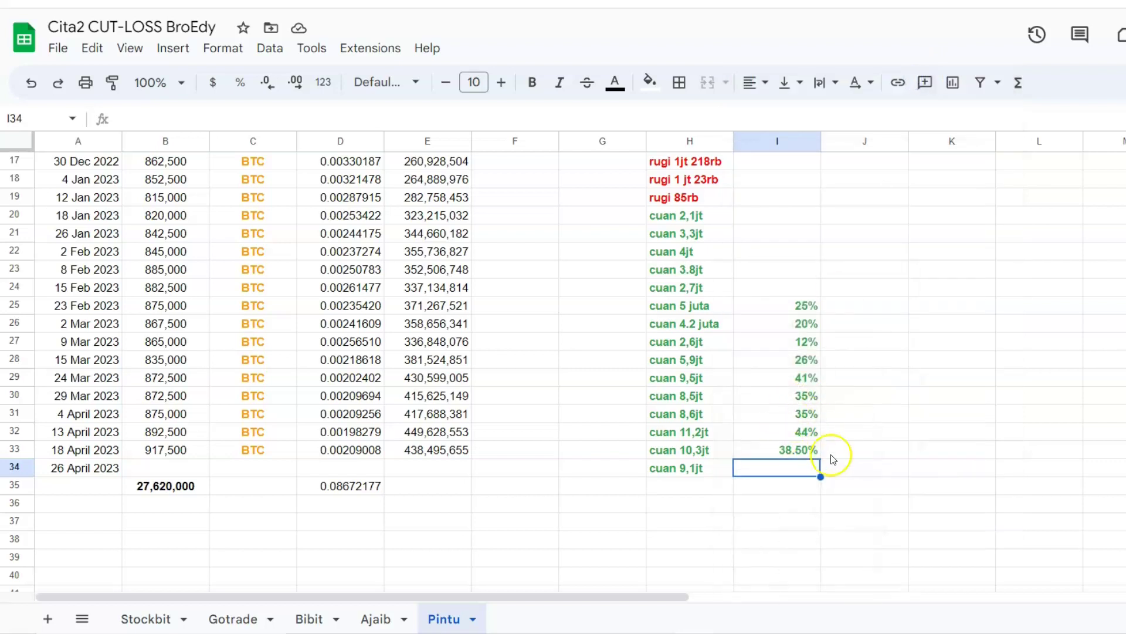
{"action": "left_click", "coordinate": [806, 396]}
{"action": "left_click", "coordinate": [804, 466]}
{"action": "type", "text": "33"}
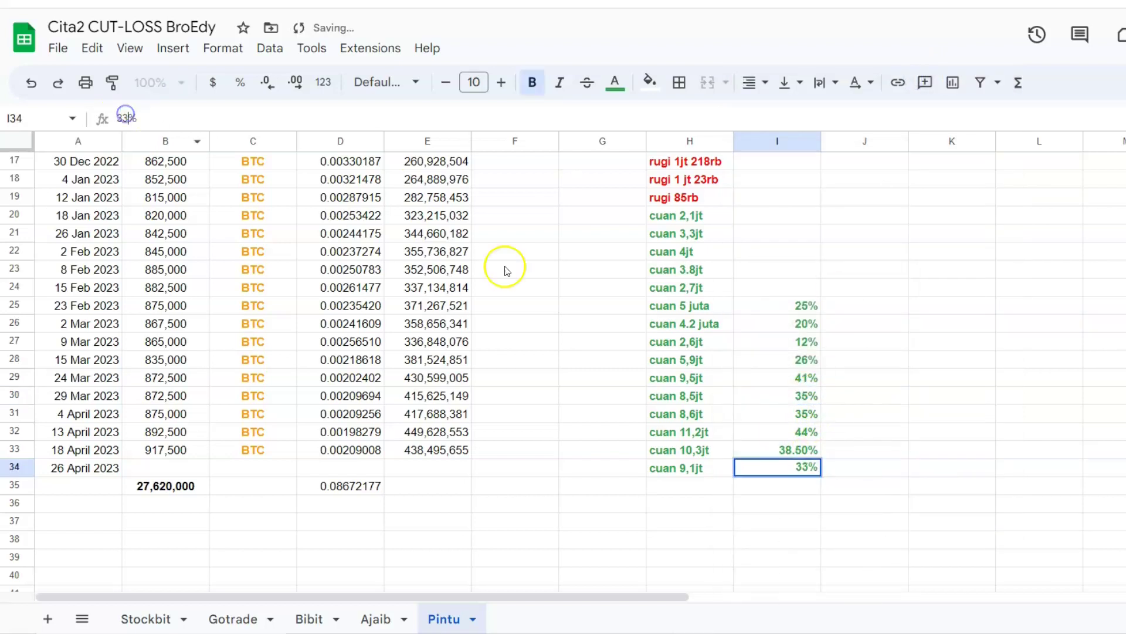
{"action": "left_click", "coordinate": [799, 500]}
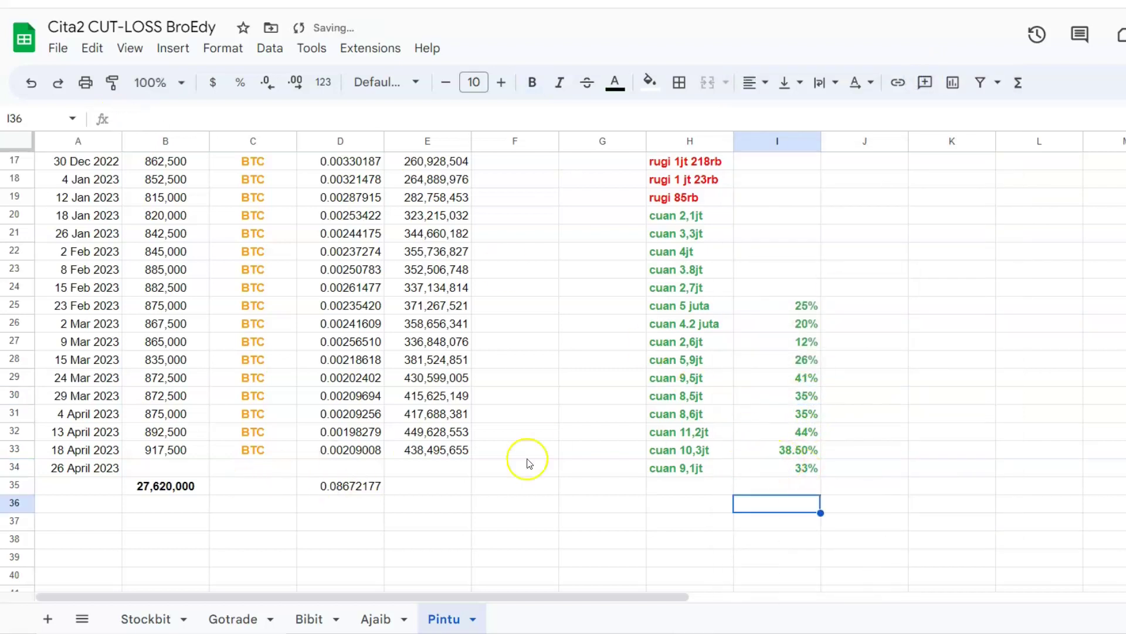
{"action": "left_click", "coordinate": [771, 473]}
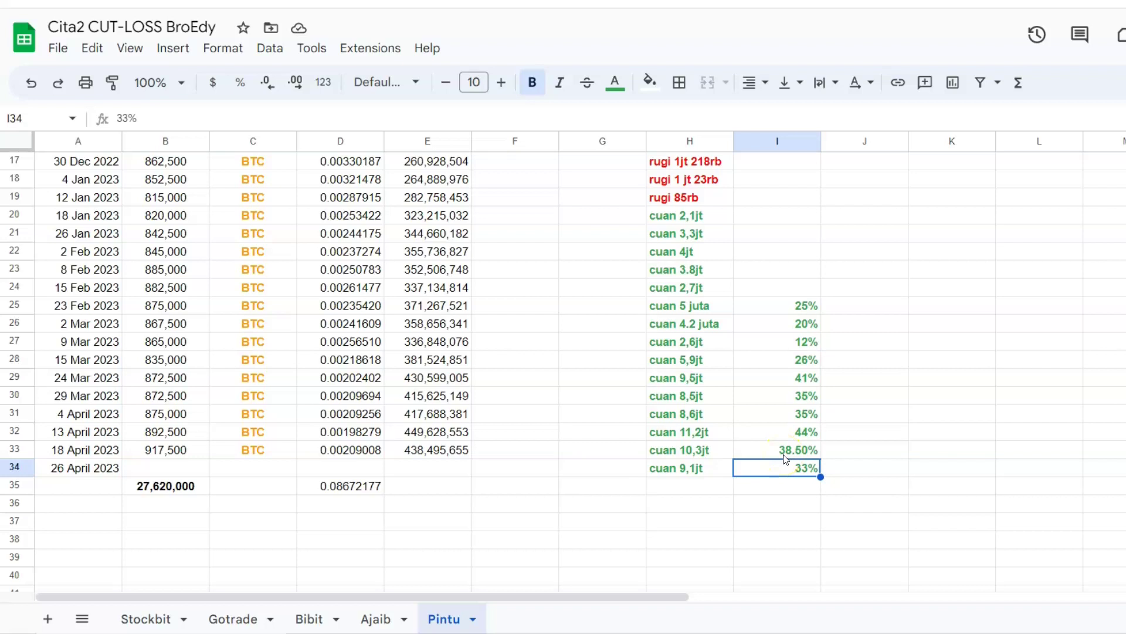
- Enter the 26 April 2023 purchase amount 907,500 in B34 and copy the BTC label from C33 to C34
{"action": "left_click", "coordinate": [204, 469]}
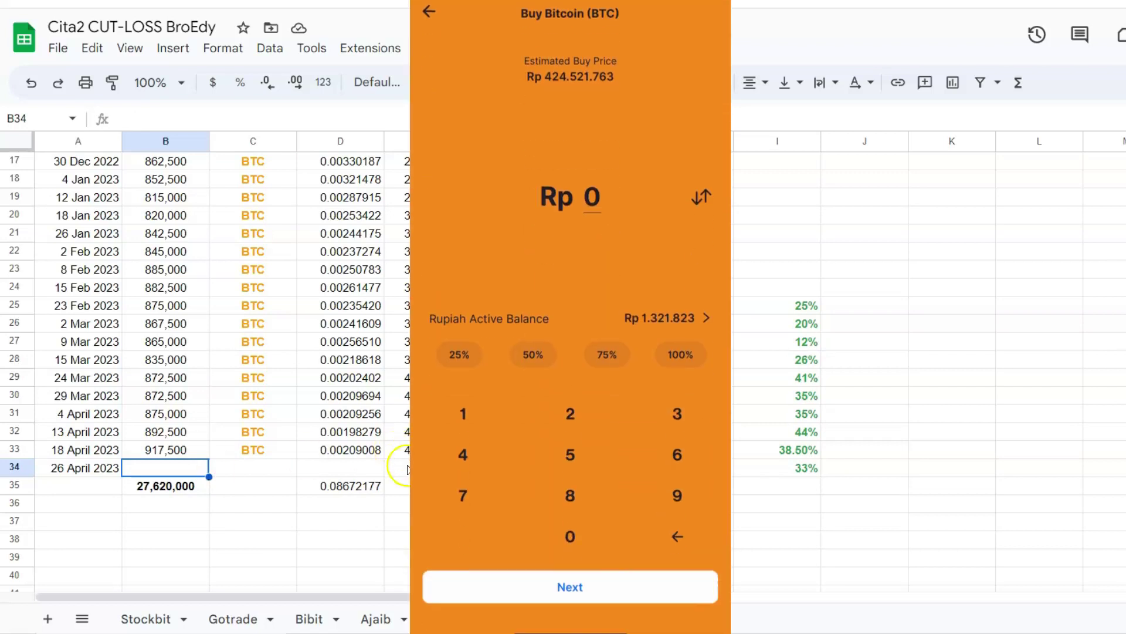
{"action": "left_click", "coordinate": [376, 619]}
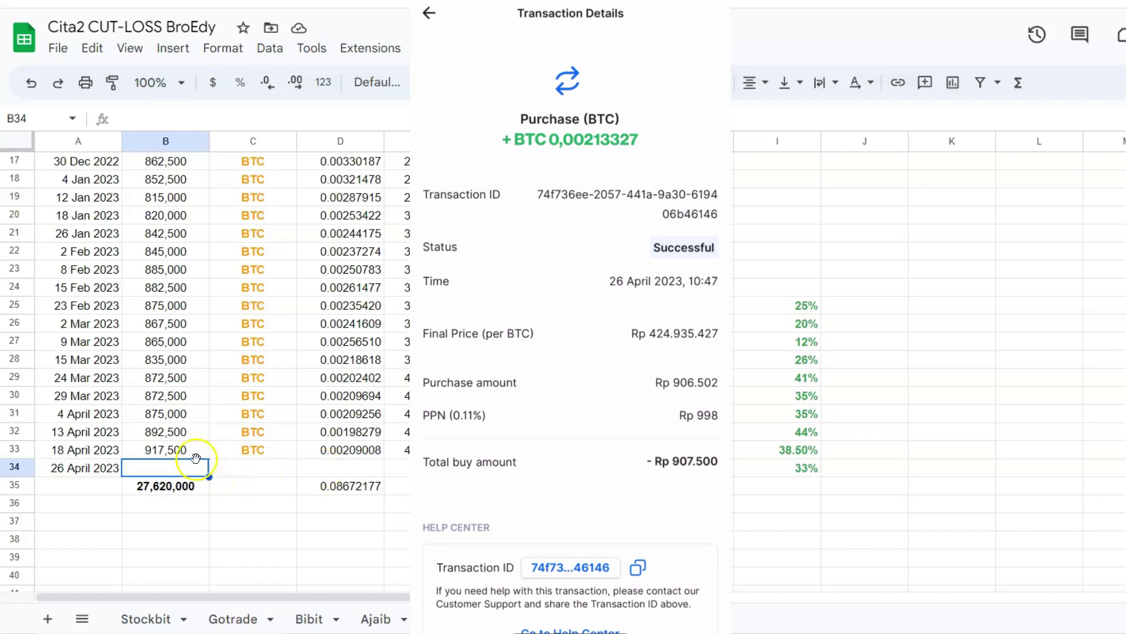
{"action": "type", "text": "907,500"}
{"action": "left_click", "coordinate": [274, 473]}
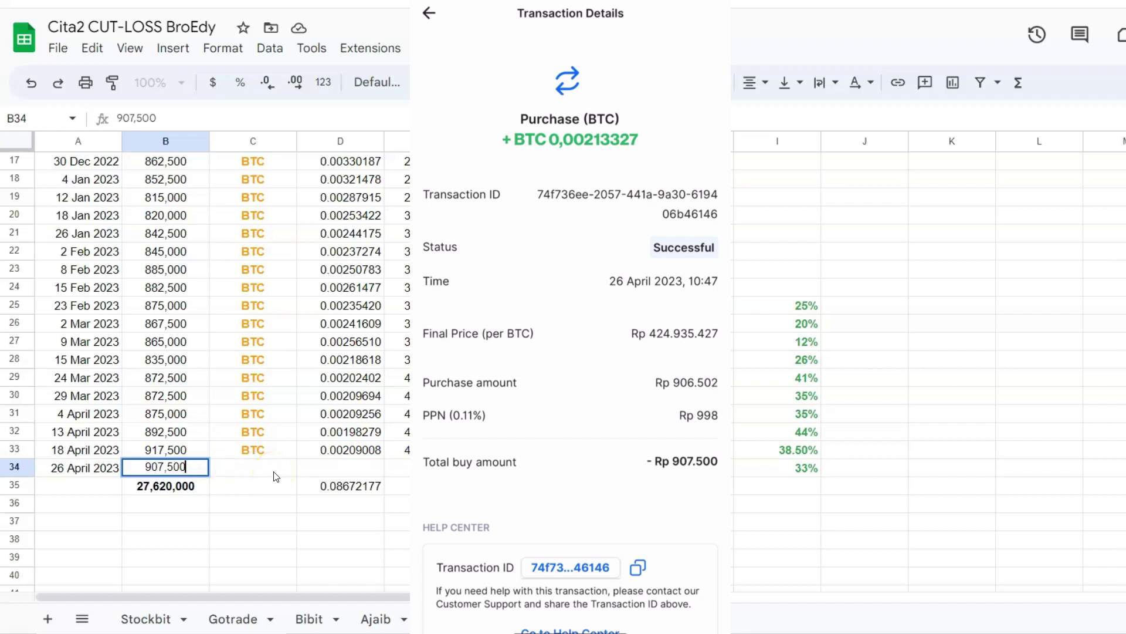
{"action": "left_click", "coordinate": [244, 453]}
{"action": "left_click_drag", "start_coordinate": [296, 459], "coordinate": [299, 473]}
- Enter the 26 April 2023 Bitcoin quantity 0.00213327 in D34 and the price per BTC 424,935,427 in E34
{"action": "left_click", "coordinate": [348, 473]}
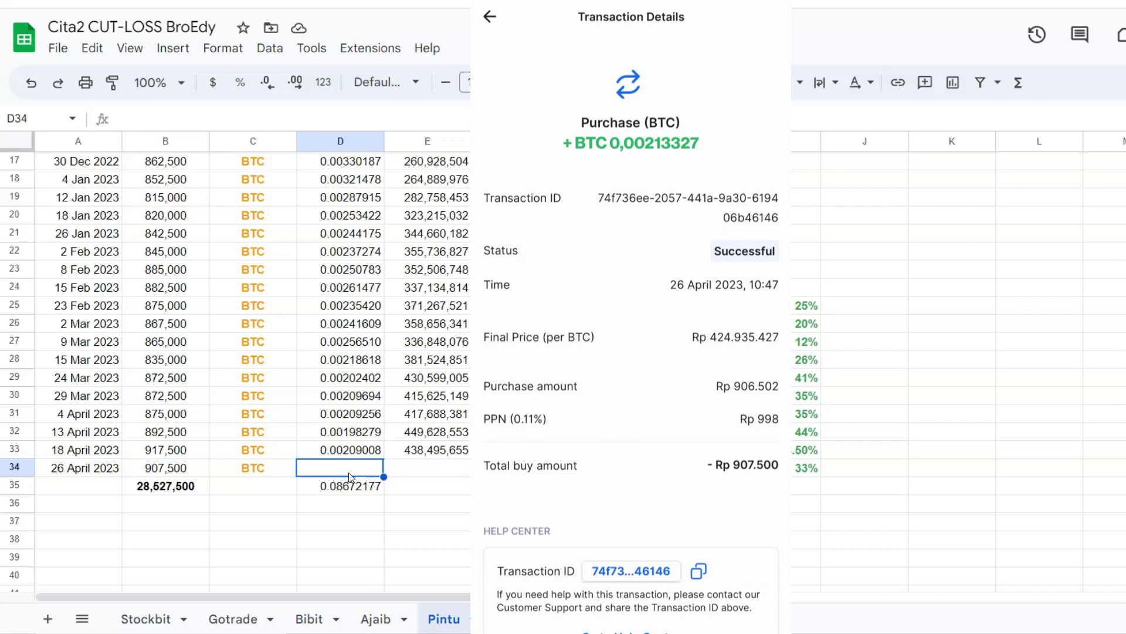
{"action": "type", "text": "0.002"}
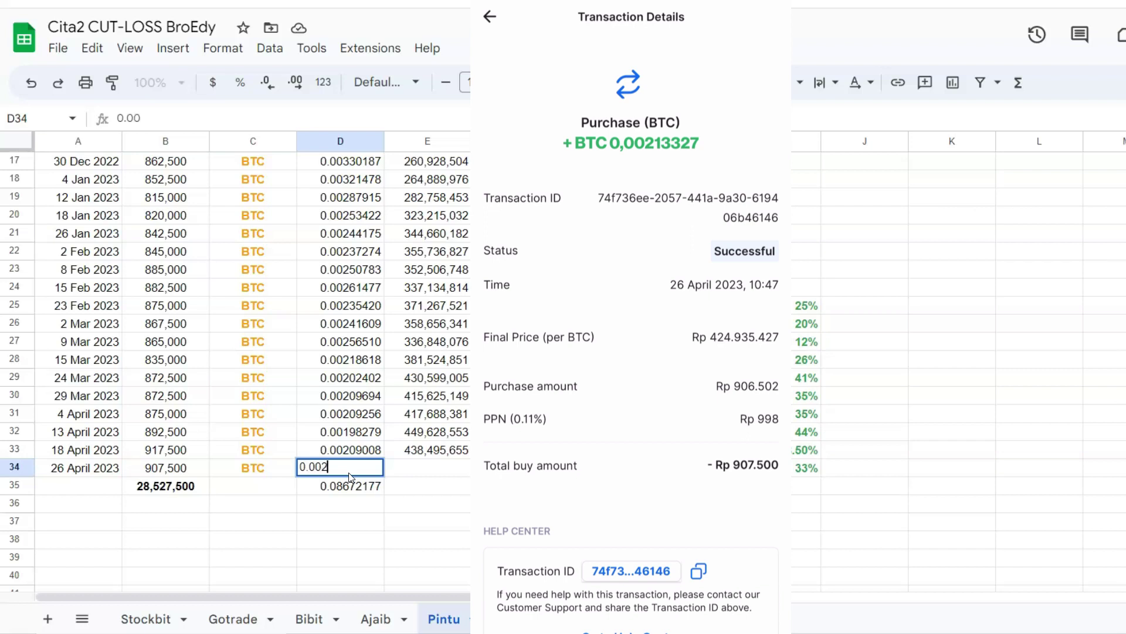
{"action": "type", "text": "13327"}
{"action": "left_click", "coordinate": [427, 473]}
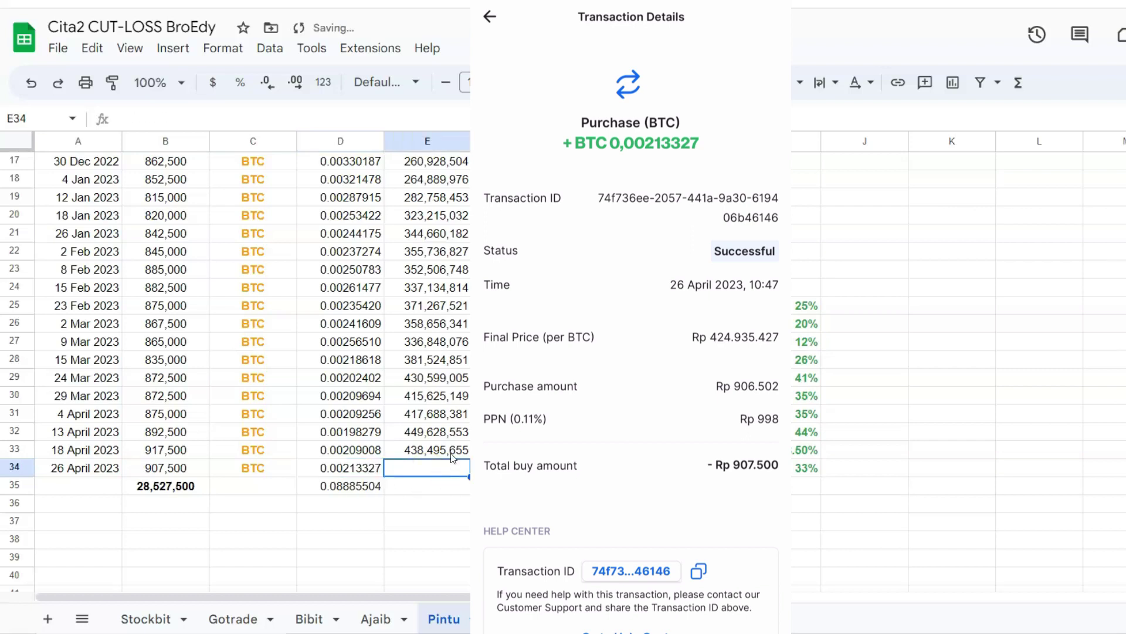
{"action": "type", "text": "424,935,427"}
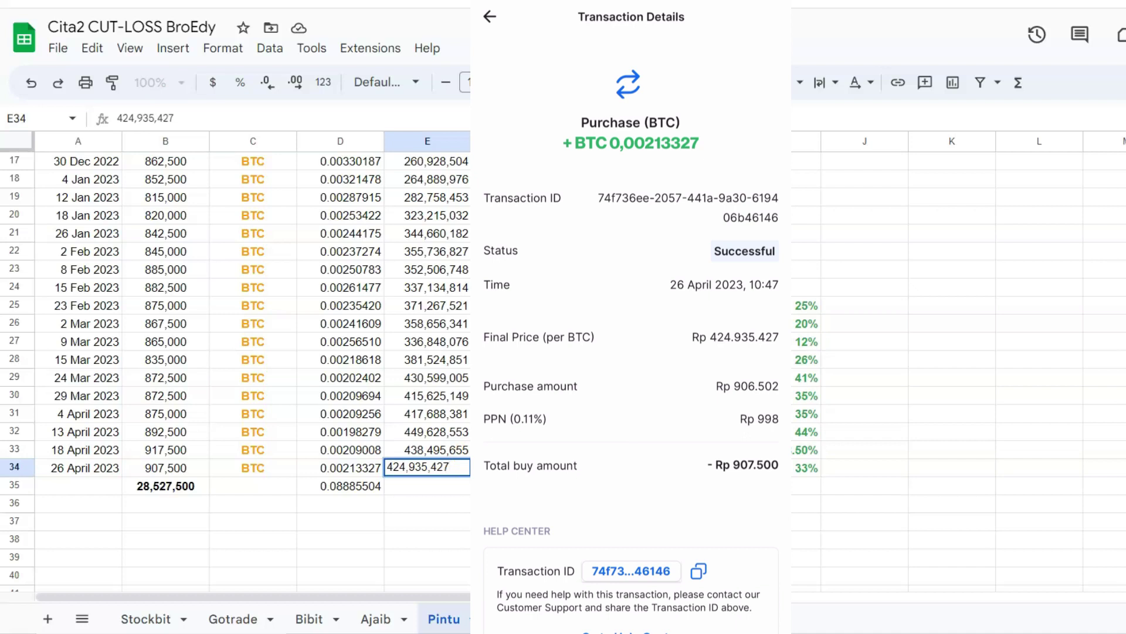
{"action": "left_click", "coordinate": [515, 485]}
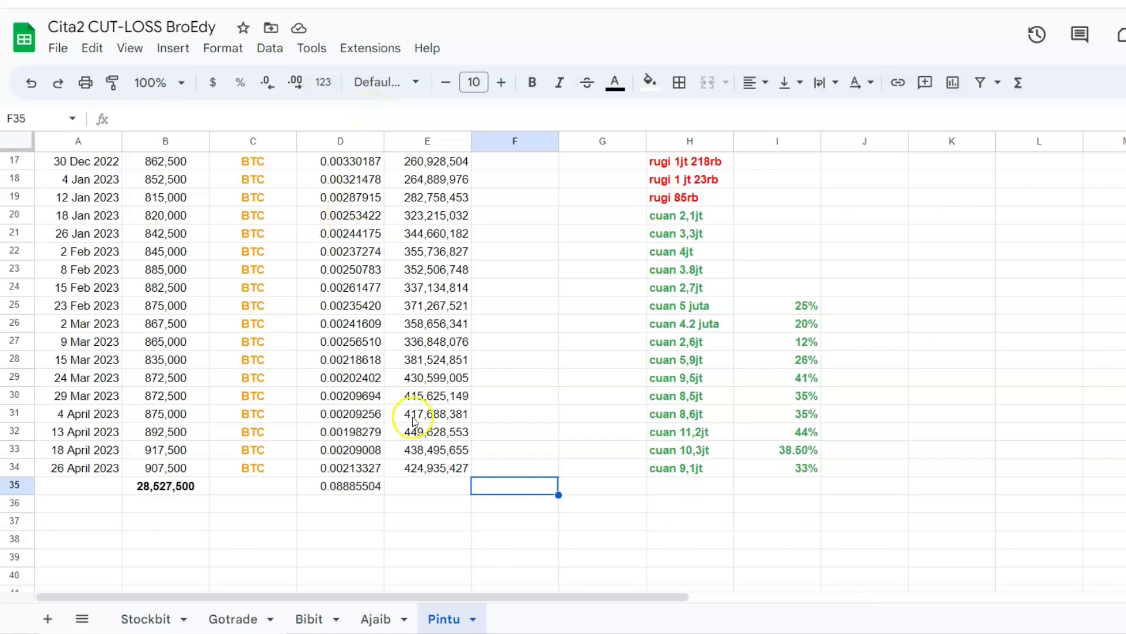
- Examine the BBCA profit note and gain percentage for 26 April 2023 in the Ajaib sheet against the 18 April percentage
{"action": "left_click", "coordinate": [375, 619]}
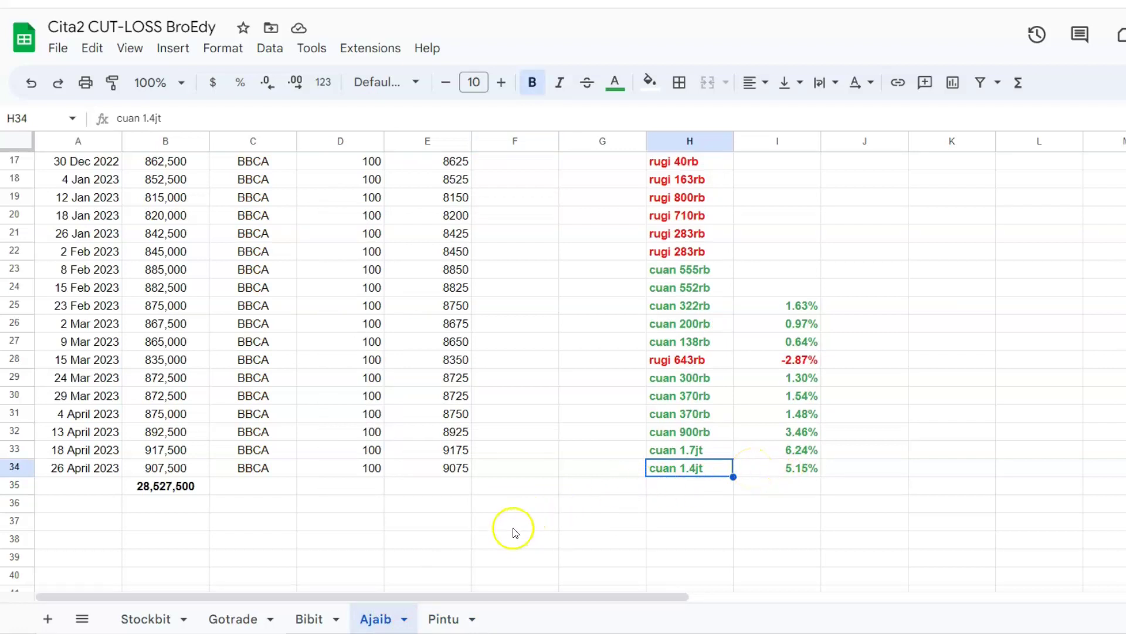
{"action": "left_click", "coordinate": [755, 480]}
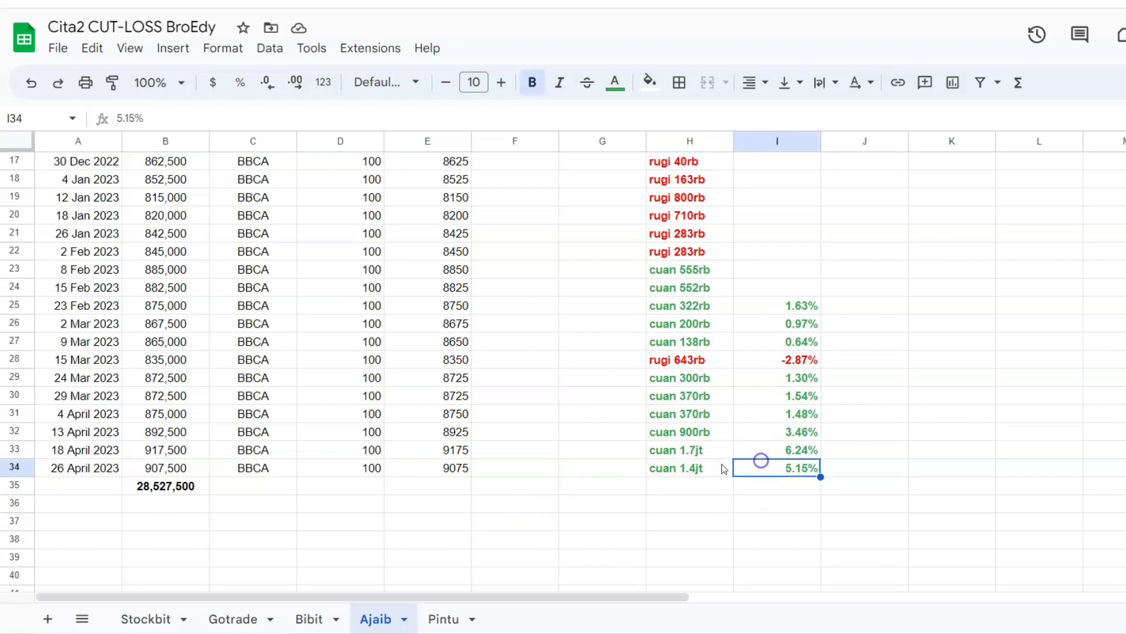
{"action": "left_click", "coordinate": [680, 464]}
{"action": "left_click", "coordinate": [778, 463]}
{"action": "left_click", "coordinate": [777, 451]}
{"action": "left_click", "coordinate": [727, 468]}
{"action": "left_click", "coordinate": [795, 467]}
{"action": "left_click", "coordinate": [794, 450]}
{"action": "left_click", "coordinate": [699, 466]}
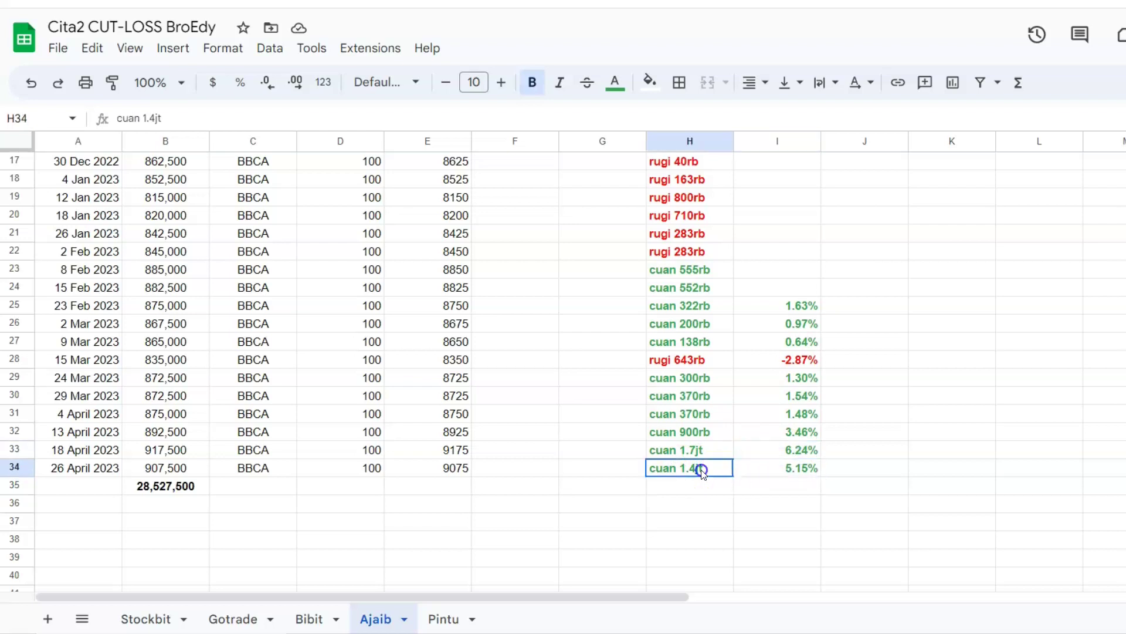
- Compare the 26 April 2023 Bitcoin profit in the Pintu sheet with the BBCA profit and percentage in the Ajaib sheet
{"action": "left_click", "coordinate": [446, 619]}
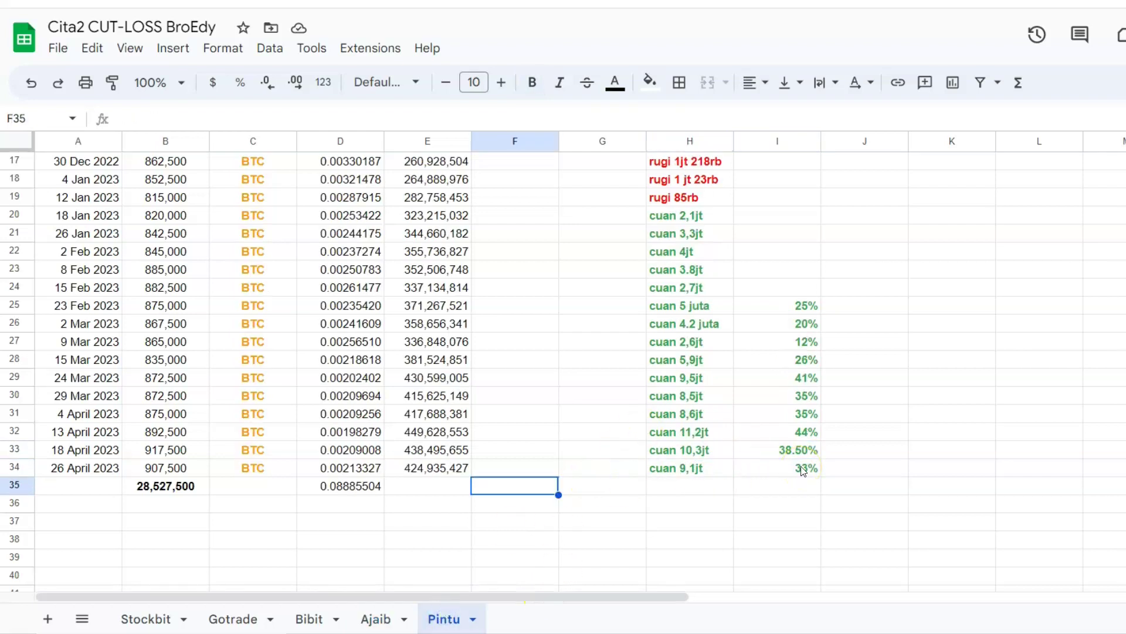
{"action": "left_click", "coordinate": [684, 467]}
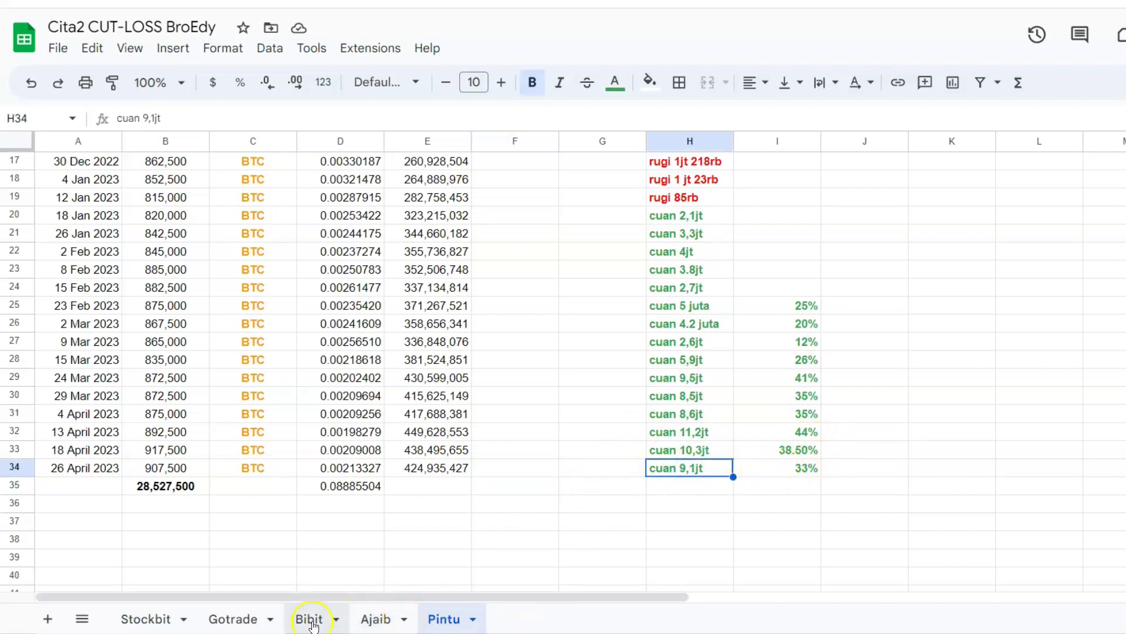
{"action": "left_click", "coordinate": [368, 619]}
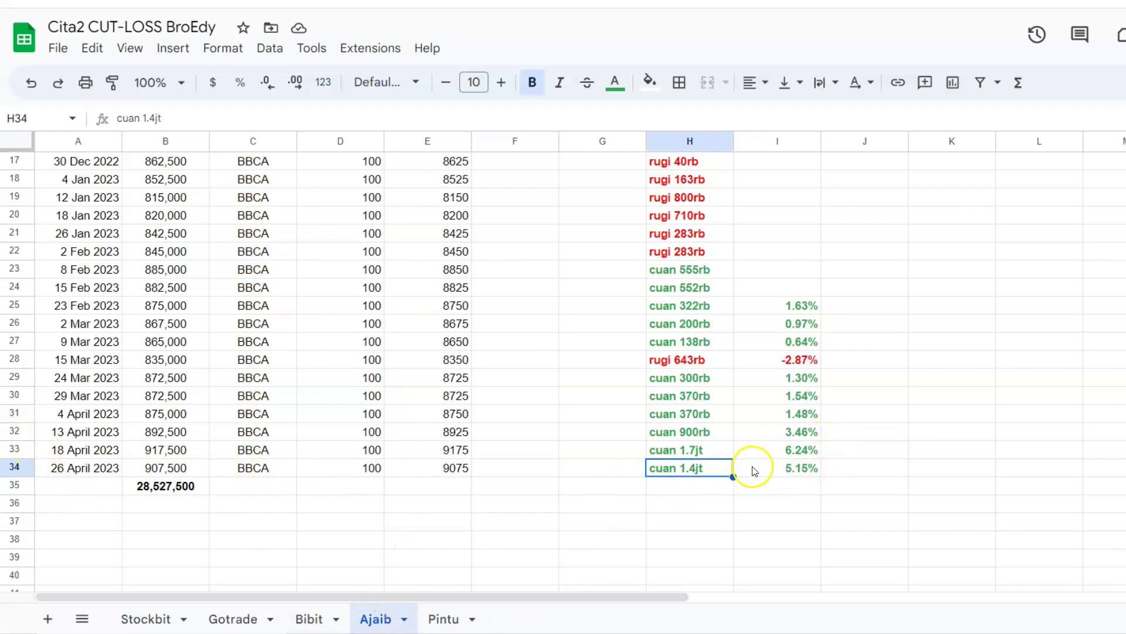
{"action": "left_click", "coordinate": [778, 470]}
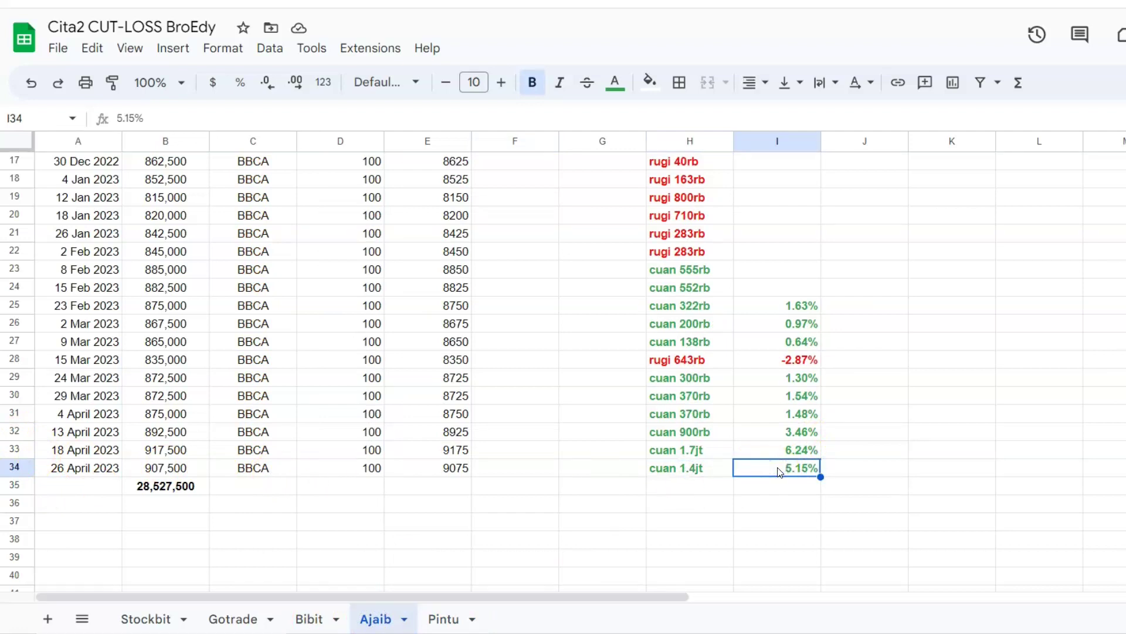